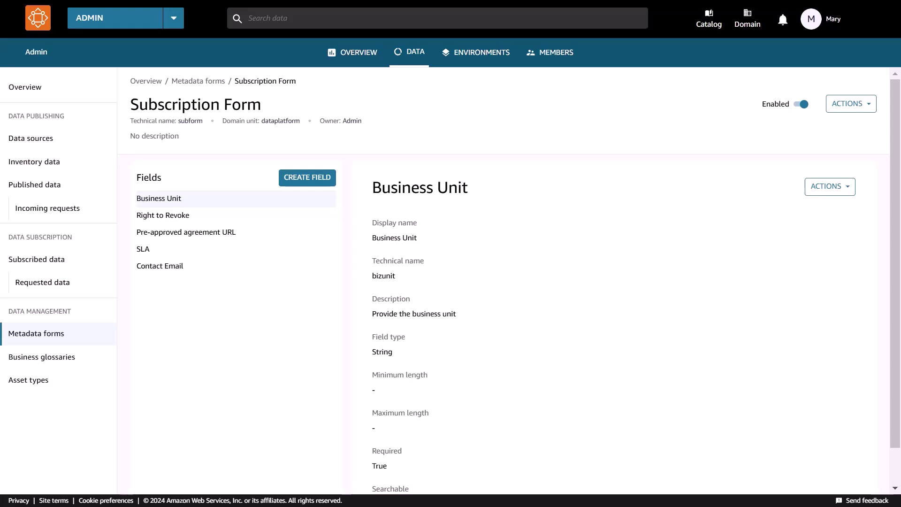
# Review the Right to Revoke, Pre-approved agreement URL and Contact Email field definitions of the Subscription Form.
pyautogui.click(266, 214)
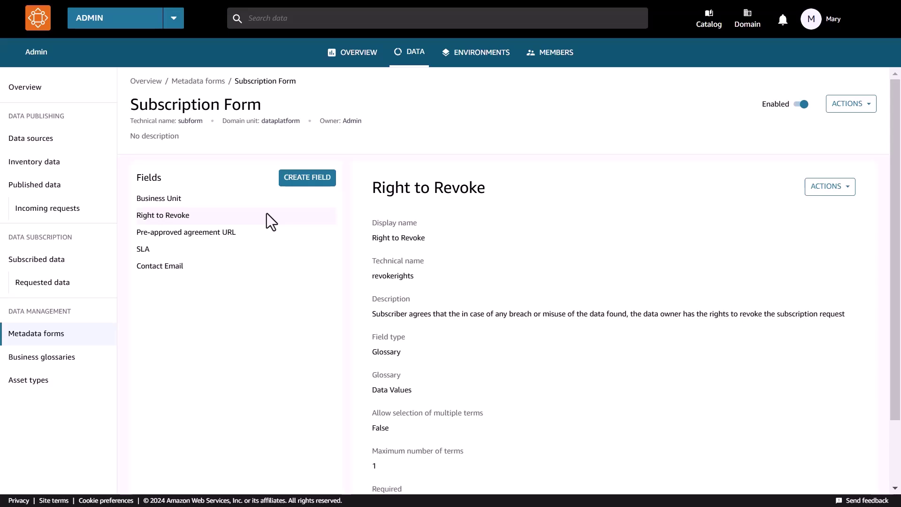
pyautogui.click(268, 231)
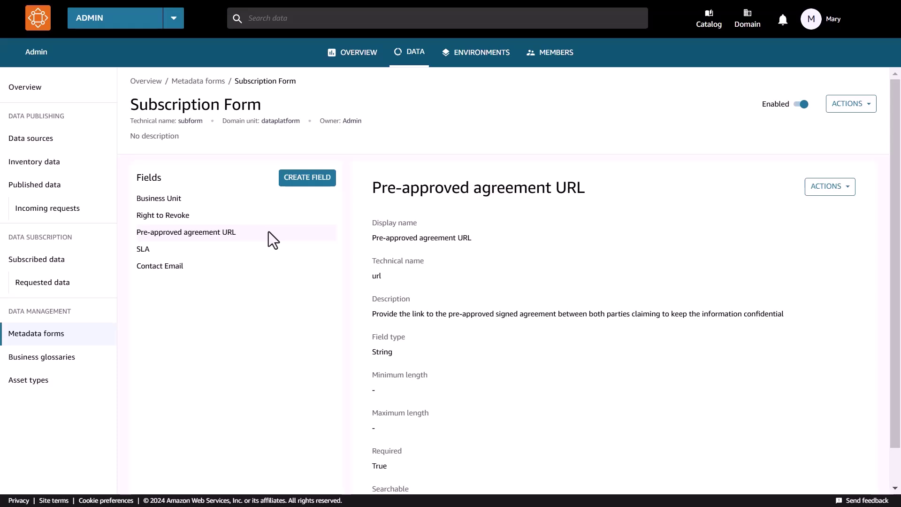
pyautogui.click(265, 266)
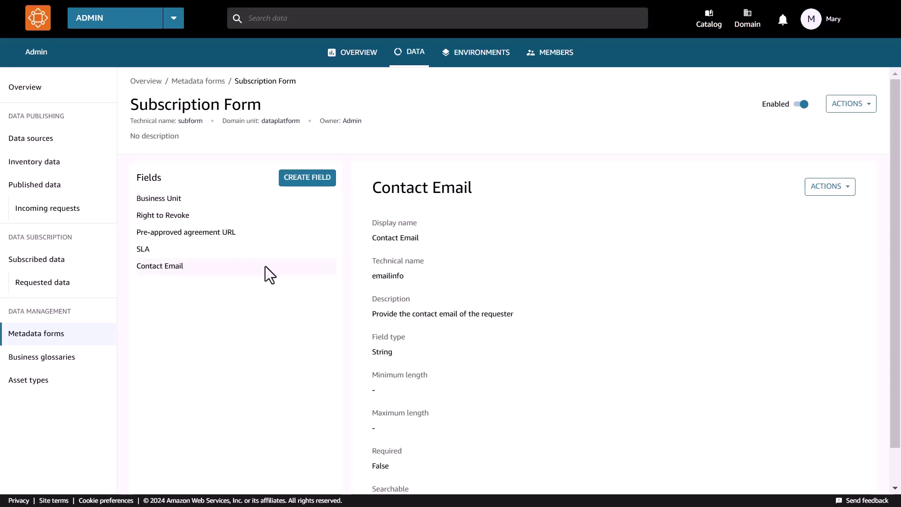
# Start a new required metadata form rule in the dataplatform domain unit and name it SubscriptionForm.
pyautogui.click(757, 33)
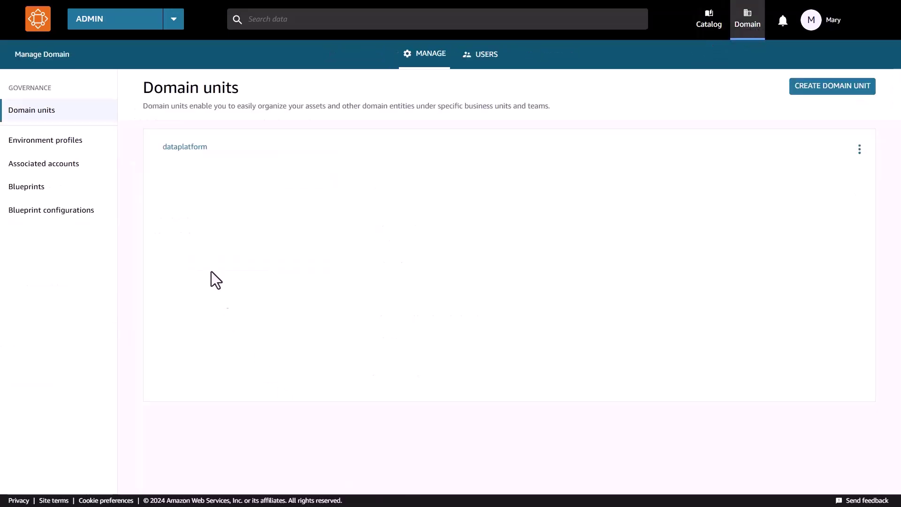
pyautogui.click(181, 150)
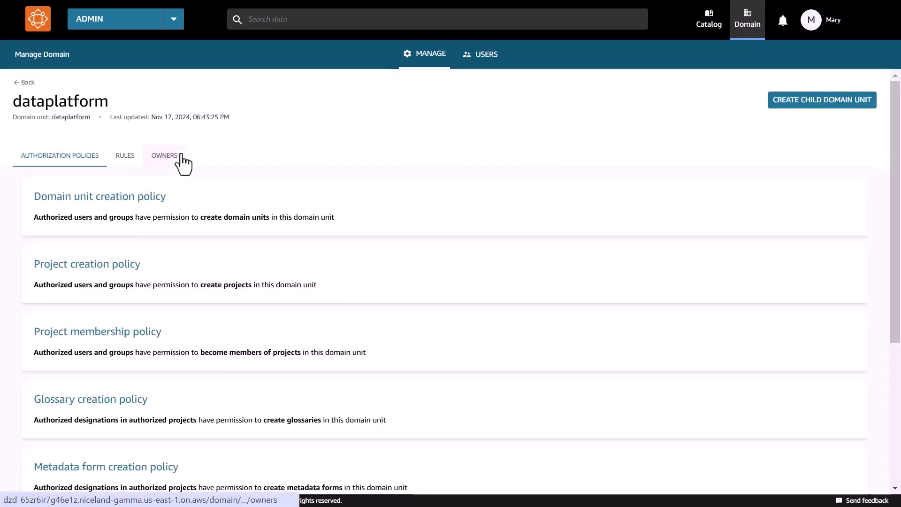
pyautogui.click(132, 160)
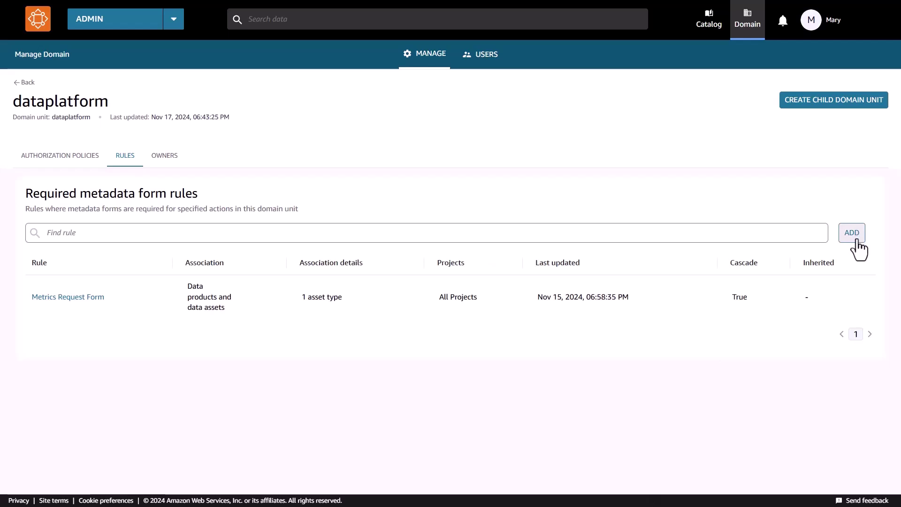
pyautogui.click(857, 241)
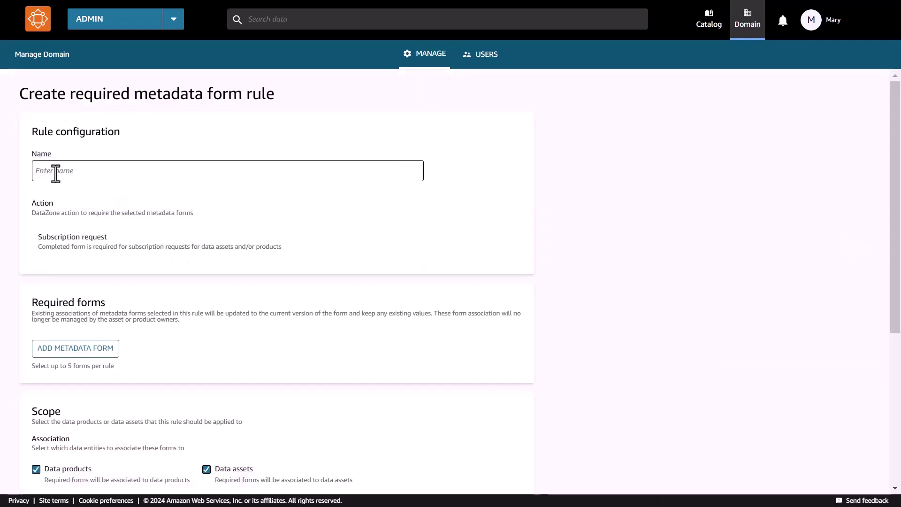
pyautogui.write('SubscriptionForm')
pyautogui.click(64, 202)
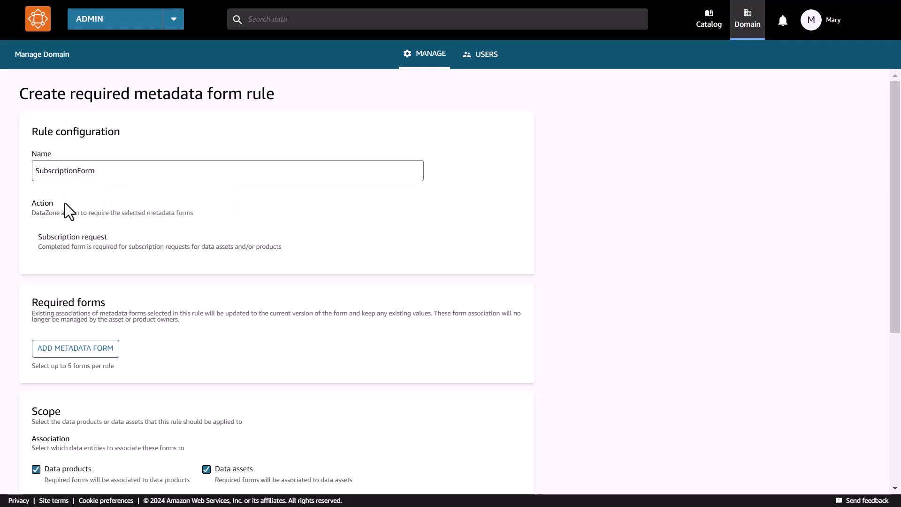
# Add the metadata form subform to the rule's required forms.
pyautogui.click(93, 365)
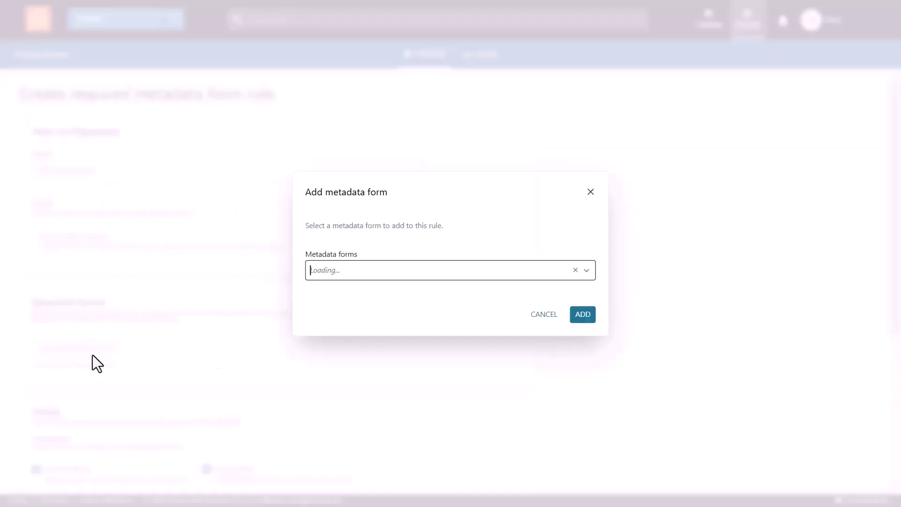
pyautogui.click(587, 271)
pyautogui.write('subform')
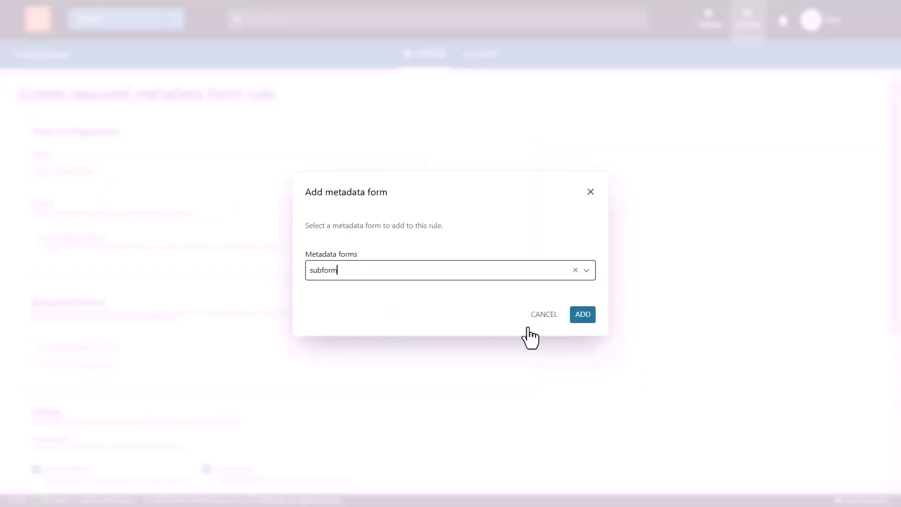
pyautogui.click(580, 316)
# Restrict the rule's data asset types to Glue table and Glue view.
pyautogui.scroll(-3, 563, 379)
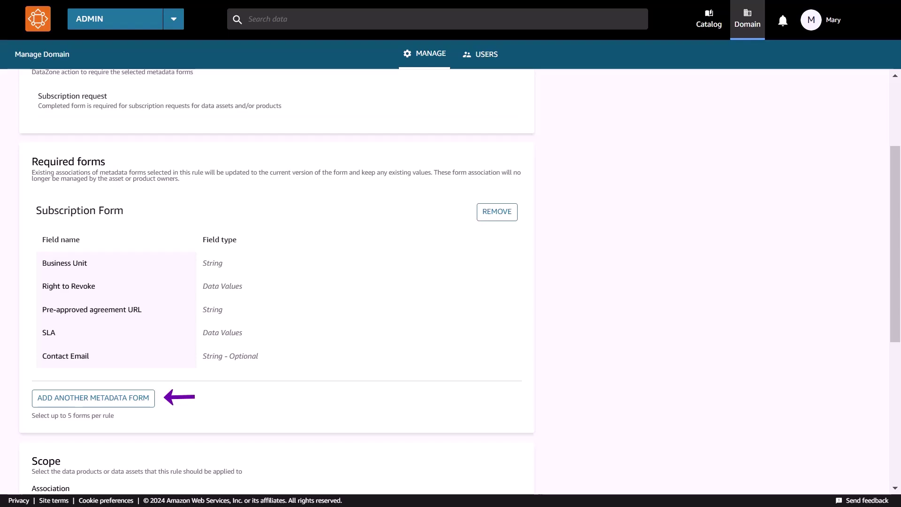
pyautogui.scroll(-6, 660, 392)
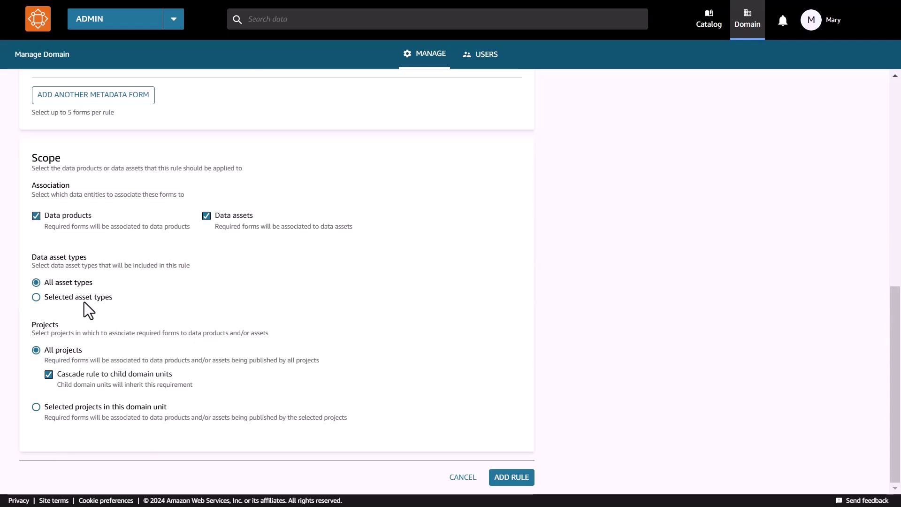
pyautogui.click(84, 302)
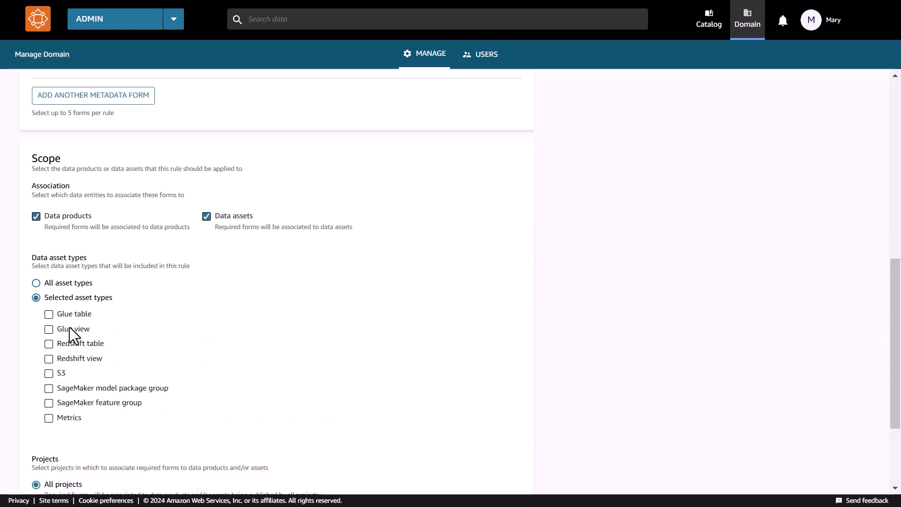
pyautogui.click(49, 314)
pyautogui.click(49, 329)
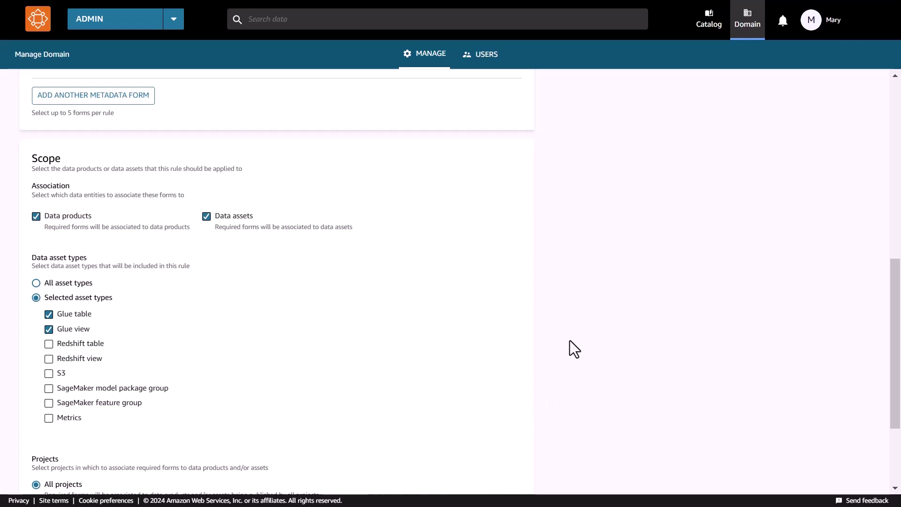
# Limit the rule to the selected project Retail and add the rule to the domain unit.
pyautogui.scroll(-2, 568, 340)
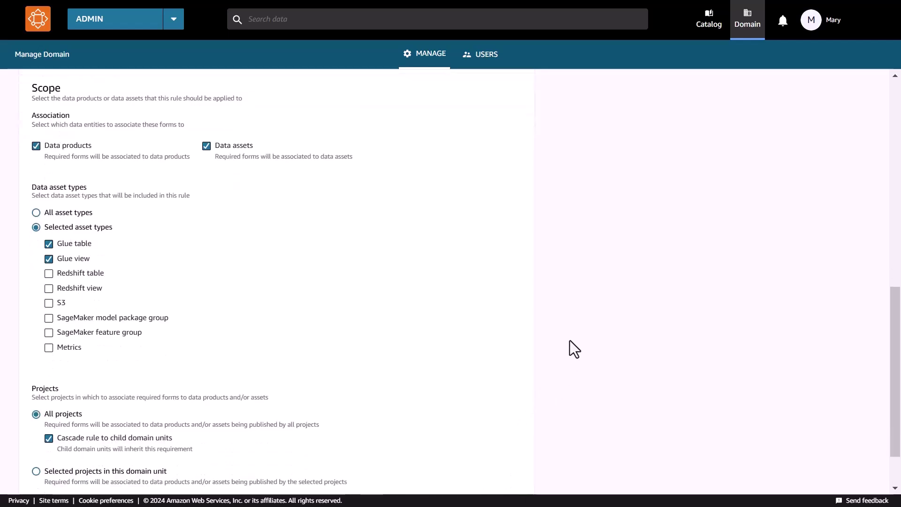
pyautogui.scroll(-2, 570, 341)
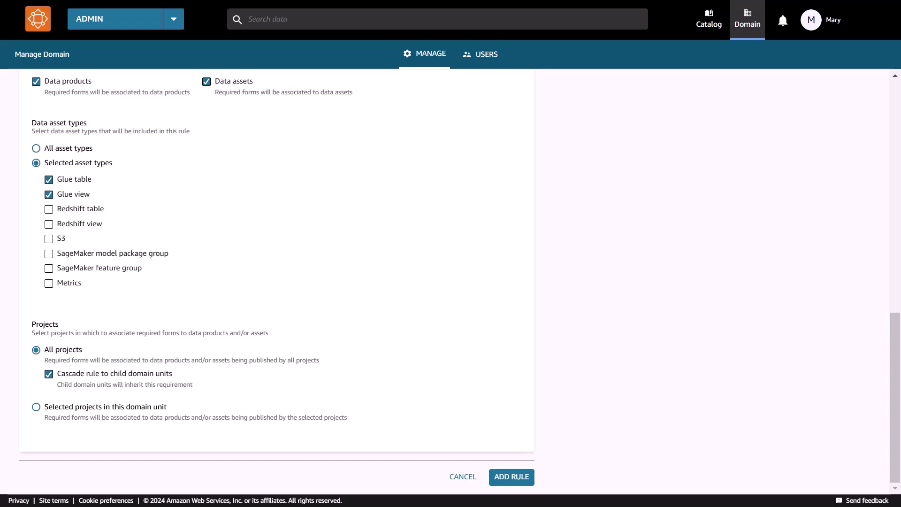
pyautogui.click(118, 408)
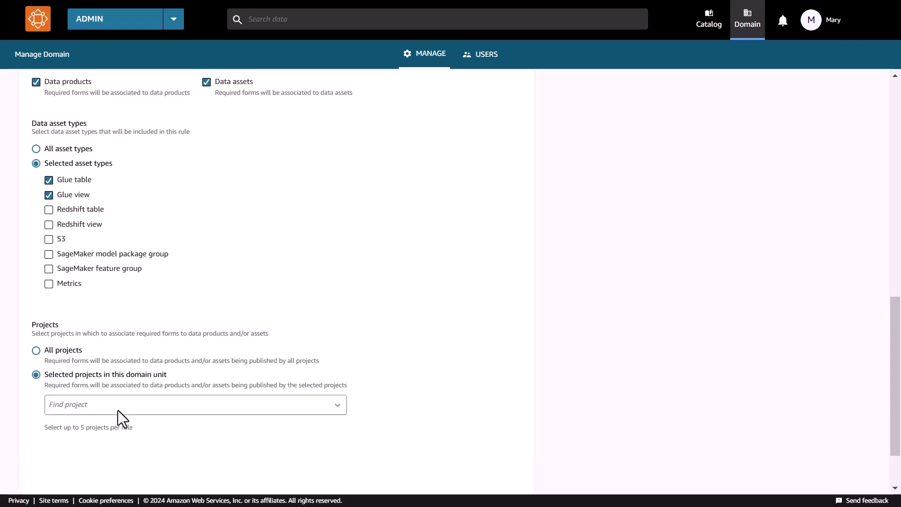
pyautogui.click(336, 409)
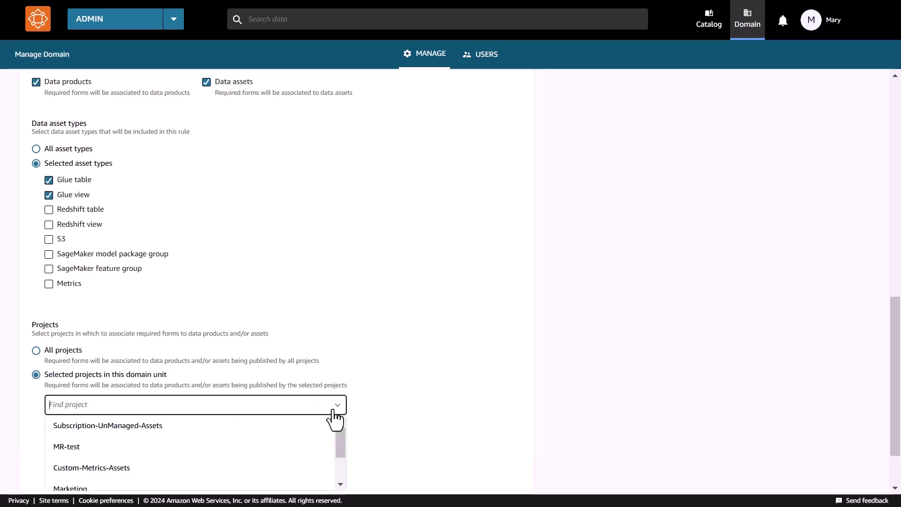
pyautogui.scroll(-3, 307, 449)
pyautogui.click(287, 464)
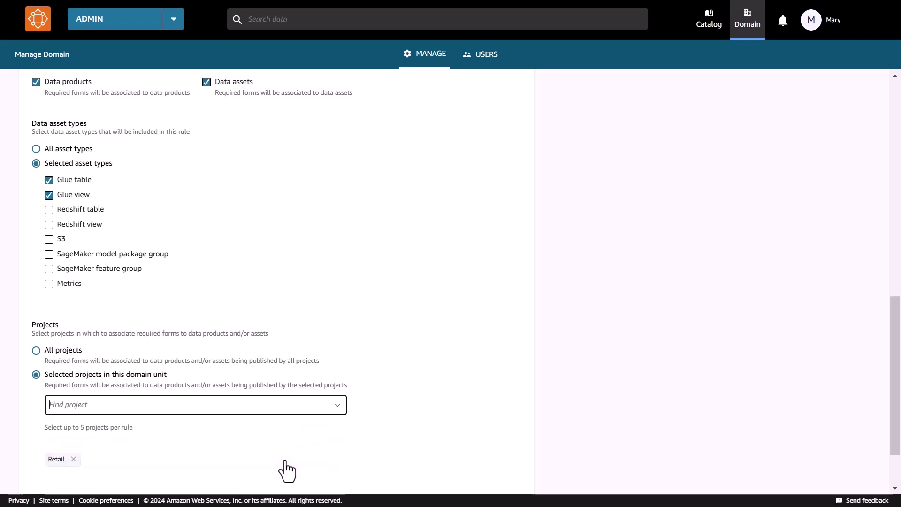
pyautogui.scroll(-2, 285, 460)
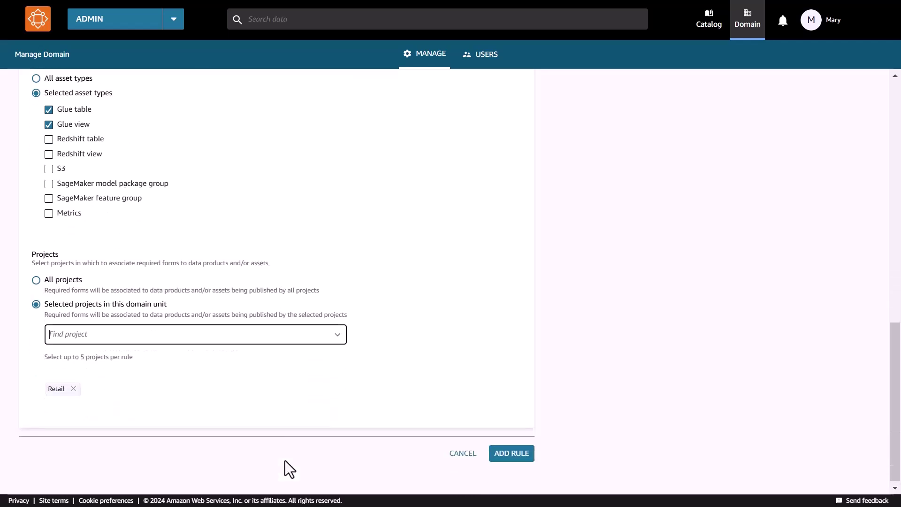
pyautogui.click(503, 456)
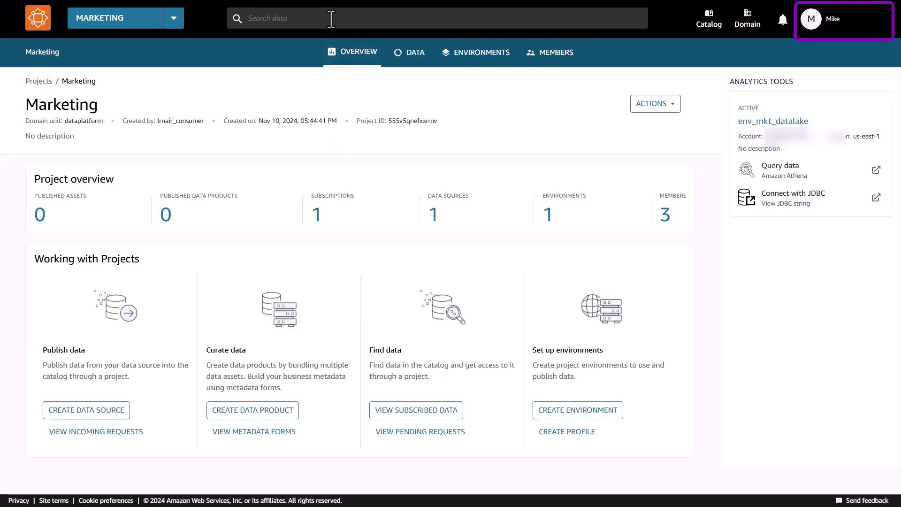
# Search the catalog for shipments from the Marketing project and start a subscription request for the Shipments asset.
pyautogui.click(331, 19)
pyautogui.write('shipments')
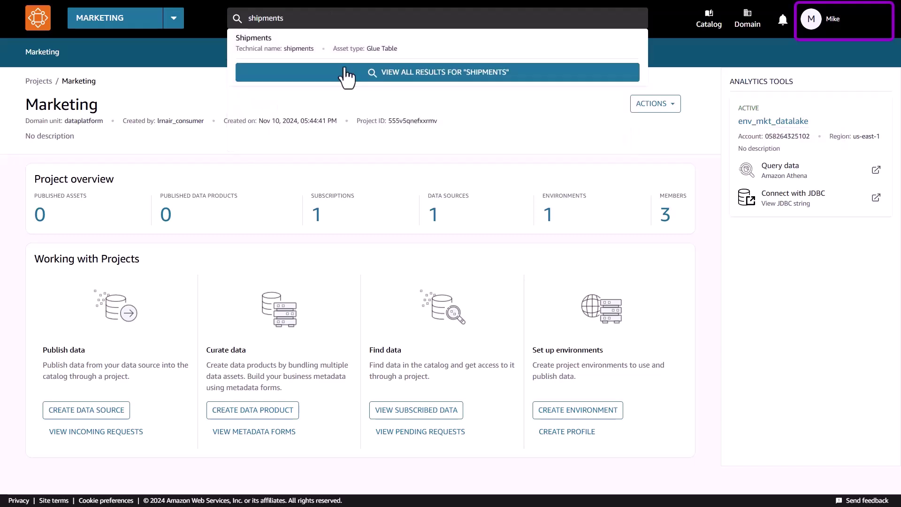
pyautogui.click(347, 73)
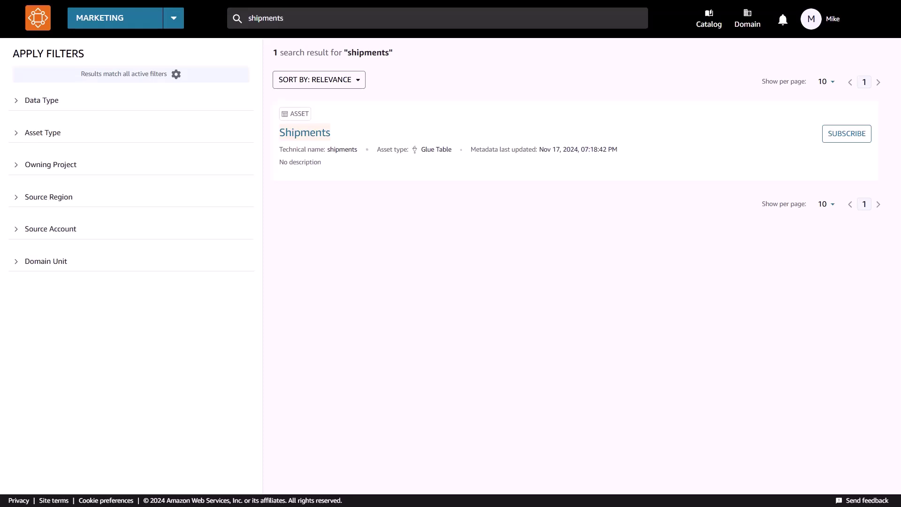
pyautogui.hotkey('ctrl', '-')
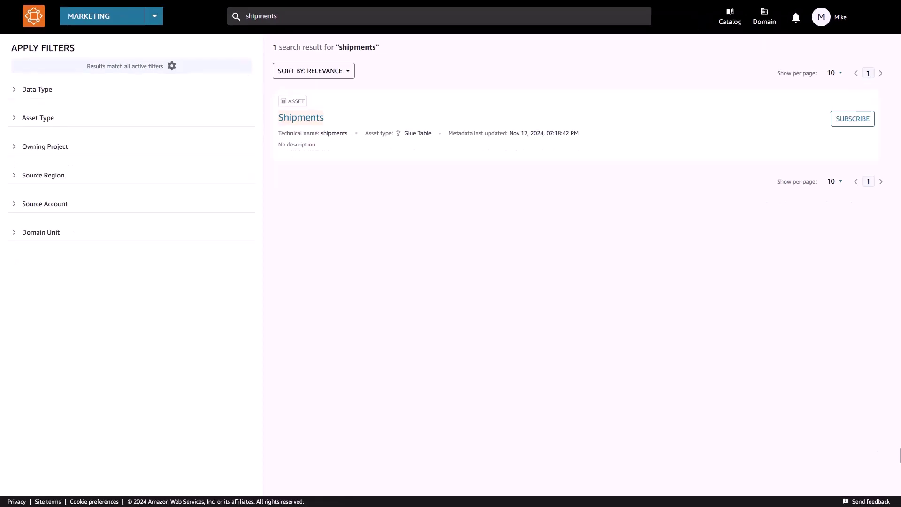
pyautogui.click(852, 122)
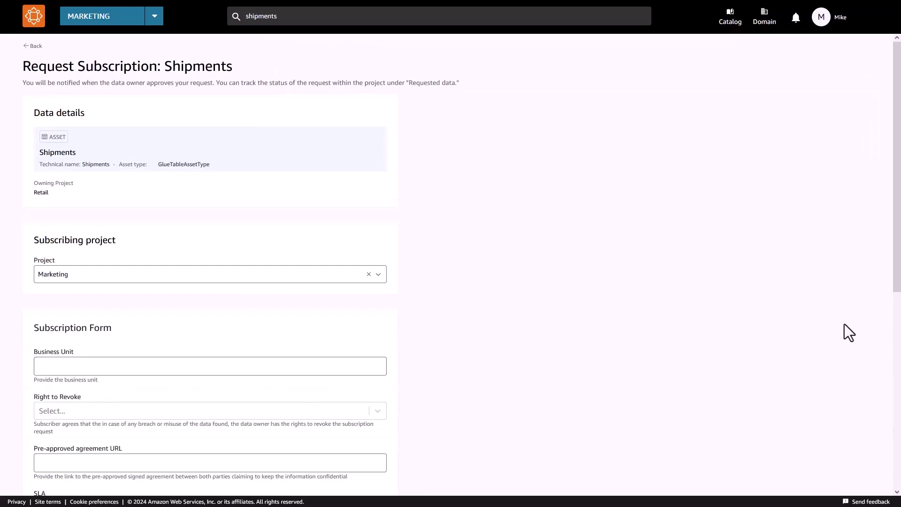
# Complete and apply the Subscription Form with business unit Marketing and Sales, Right to Revoke Yes, the agreement URL, SLA Yes and the contact email.
pyautogui.scroll(-4, 624, 347)
pyautogui.click(374, 198)
pyautogui.write('Marketing and Sales')
pyautogui.click(377, 242)
pyautogui.click(369, 283)
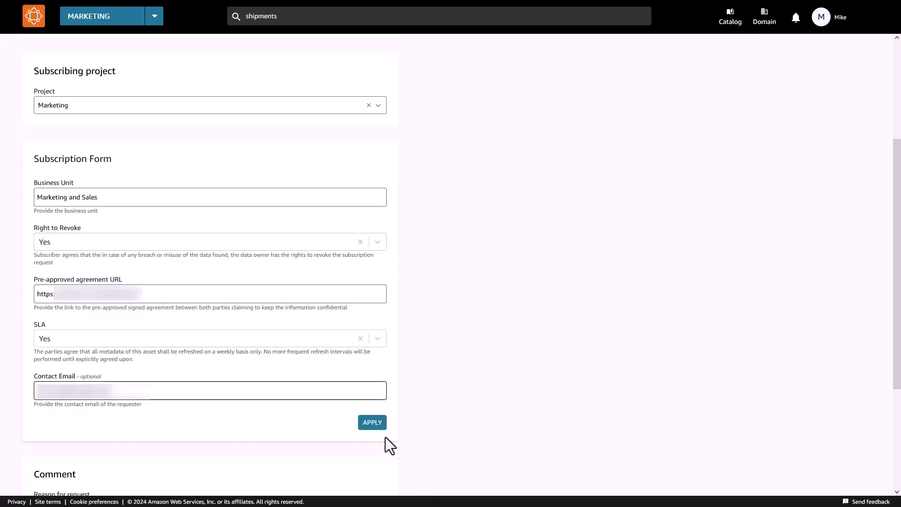
pyautogui.click(378, 424)
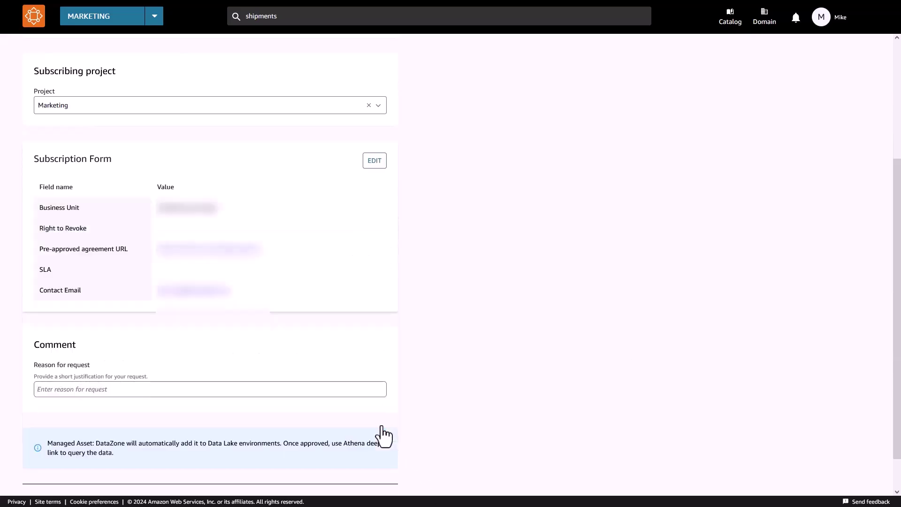
# Enter "need this data for customer insights" as the reason for request and submit the subscription request.
pyautogui.click(374, 403)
pyautogui.write('need this data for customer insights')
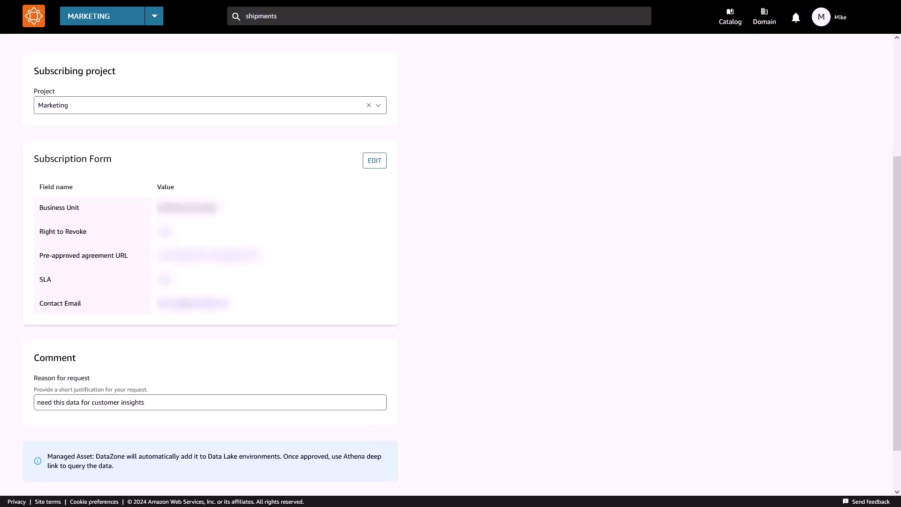
pyautogui.scroll(-2, 476, 404)
pyautogui.click(389, 468)
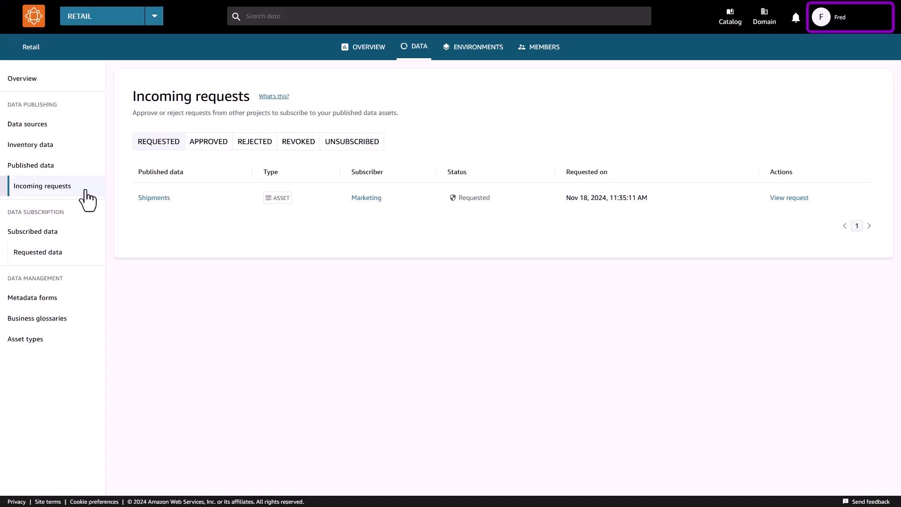
# Open the Marketing project's incoming request for Shipments and examine its Subscription Form metadata.
pyautogui.click(790, 205)
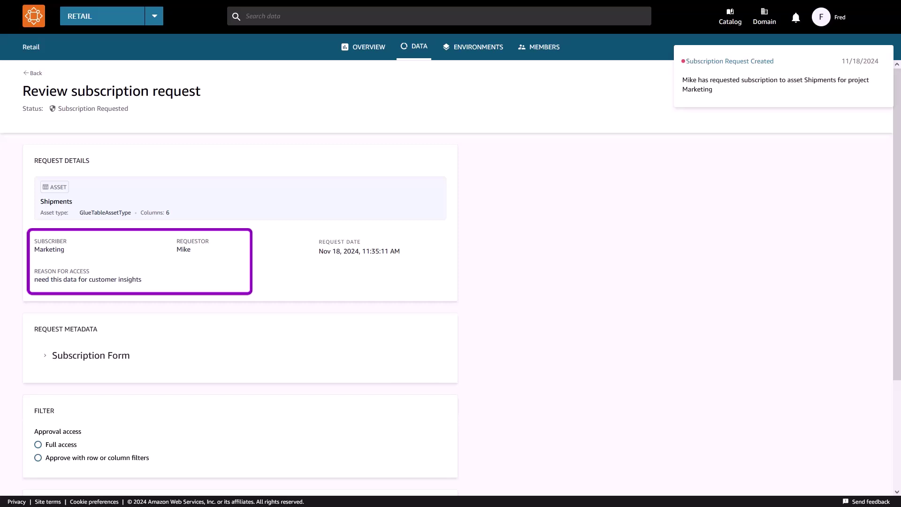
pyautogui.click(45, 356)
pyautogui.scroll(-3, 45, 361)
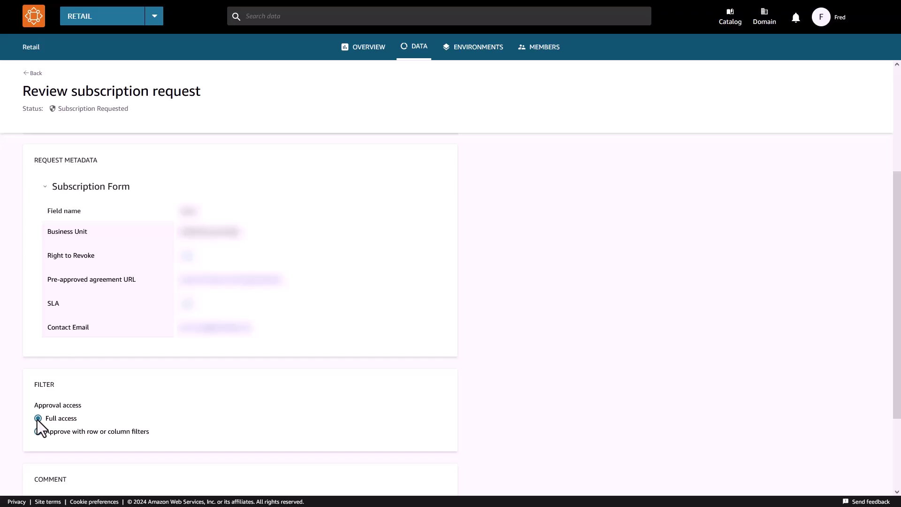
# Approve the Shipments subscription request with full access and the decision comment "approved".
pyautogui.scroll(-3, 38, 419)
pyautogui.click(55, 399)
pyautogui.write('approved')
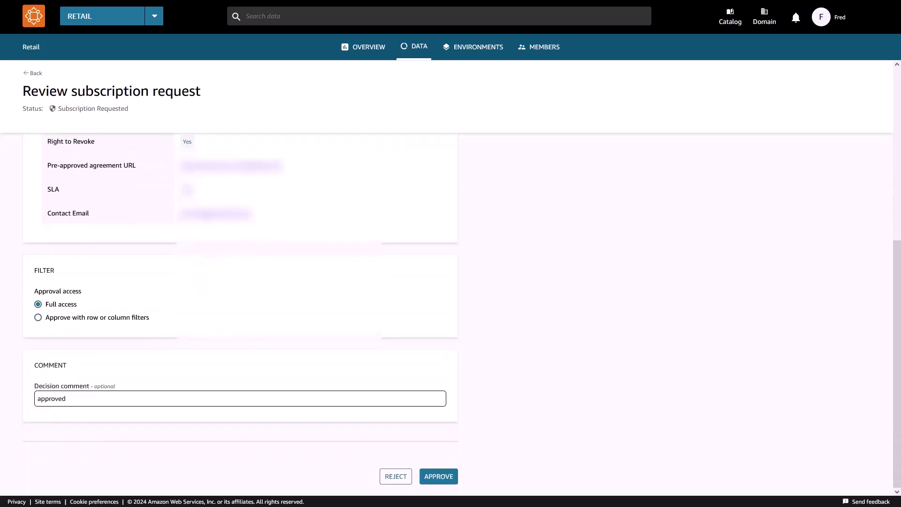
pyautogui.click(452, 480)
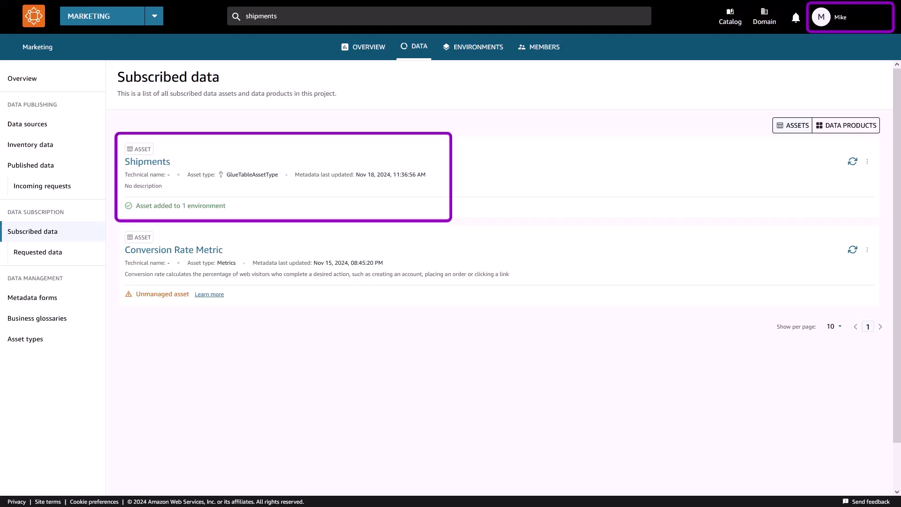
# Open Amazon Athena for querying data from the Marketing project's env_mkt_datalake environment.
pyautogui.click(462, 57)
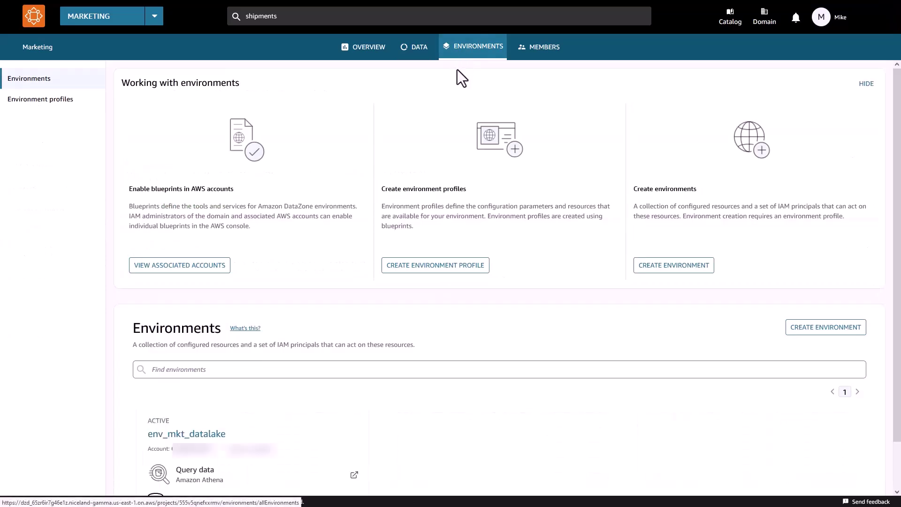
pyautogui.click(327, 476)
pyautogui.click(575, 283)
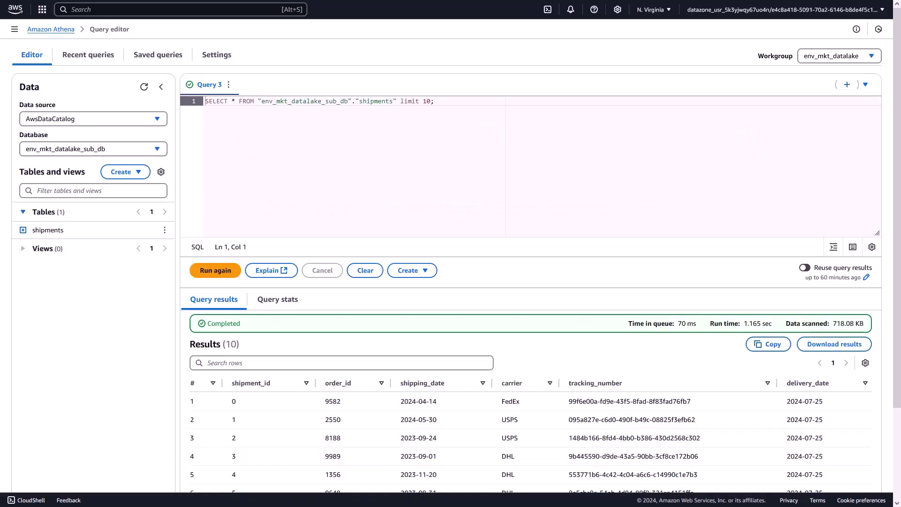